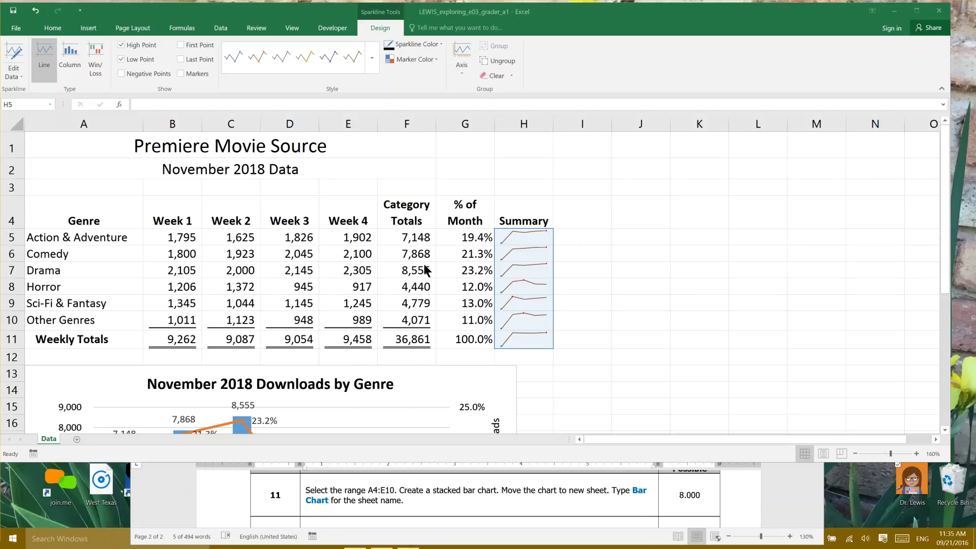
Select A4:E10, from the Genre heading to the last Week 4 figure
click(58, 216)
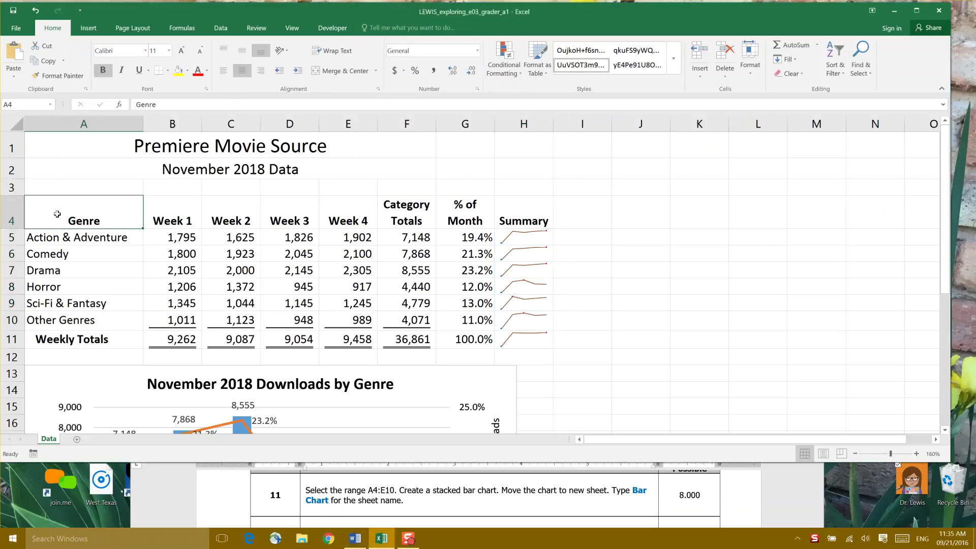
drag(58, 214, 371, 314)
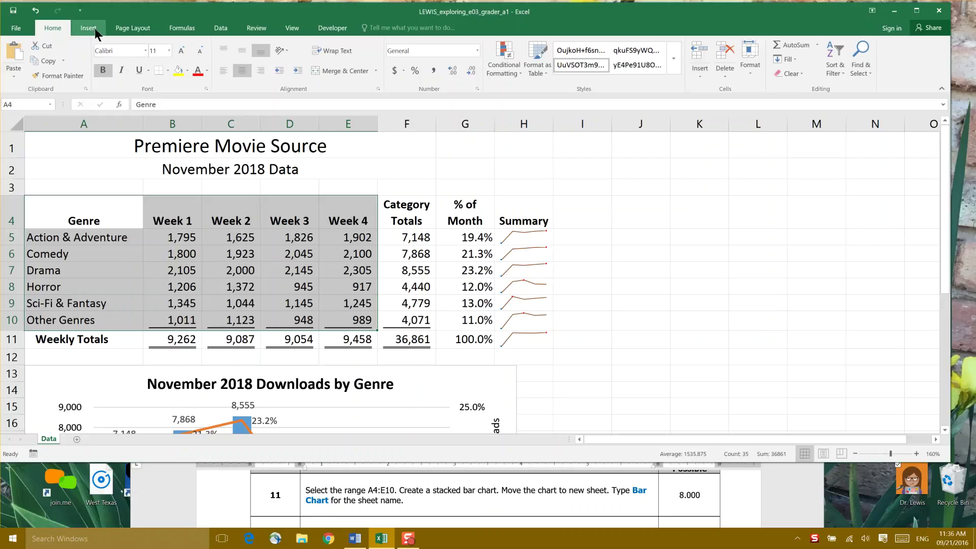
Open the Insert Column or Bar Chart menu on the Insert tab
click(89, 28)
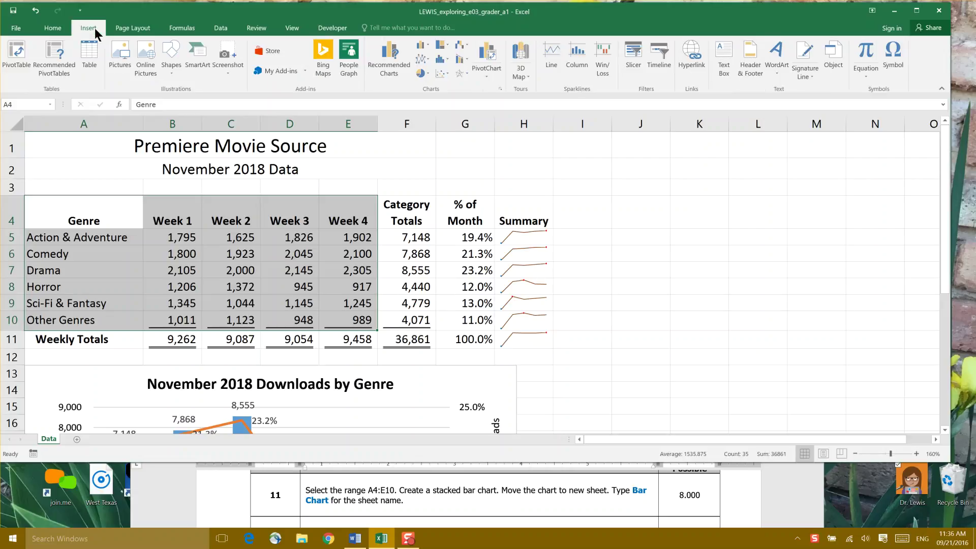
click(427, 46)
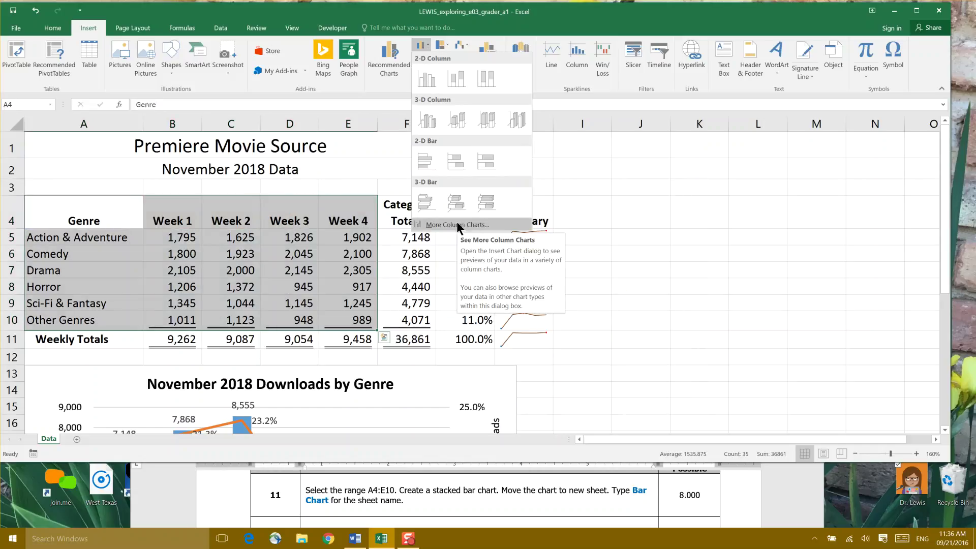
Insert a Stacked Bar chart through More Column Charts in the Insert Chart dialog
click(457, 226)
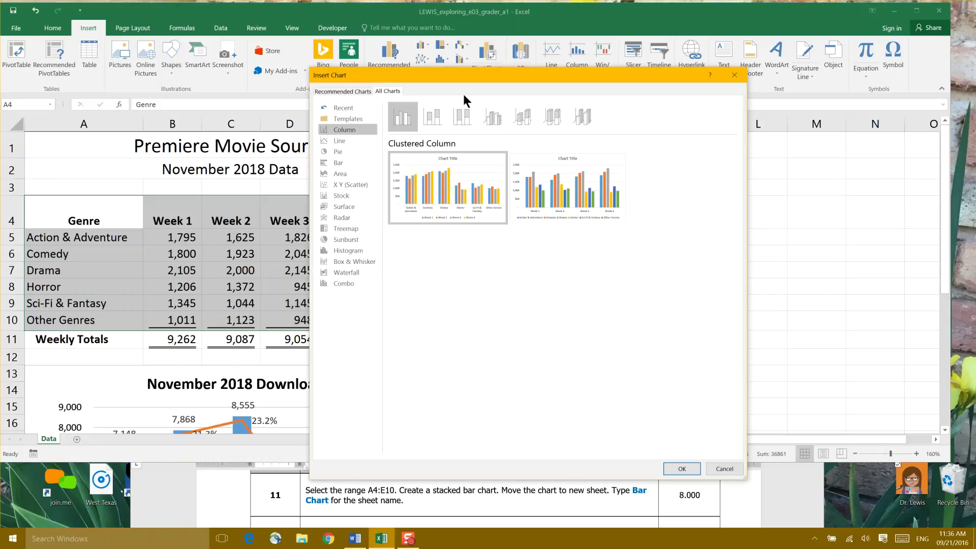
drag(456, 77, 474, 47)
click(365, 133)
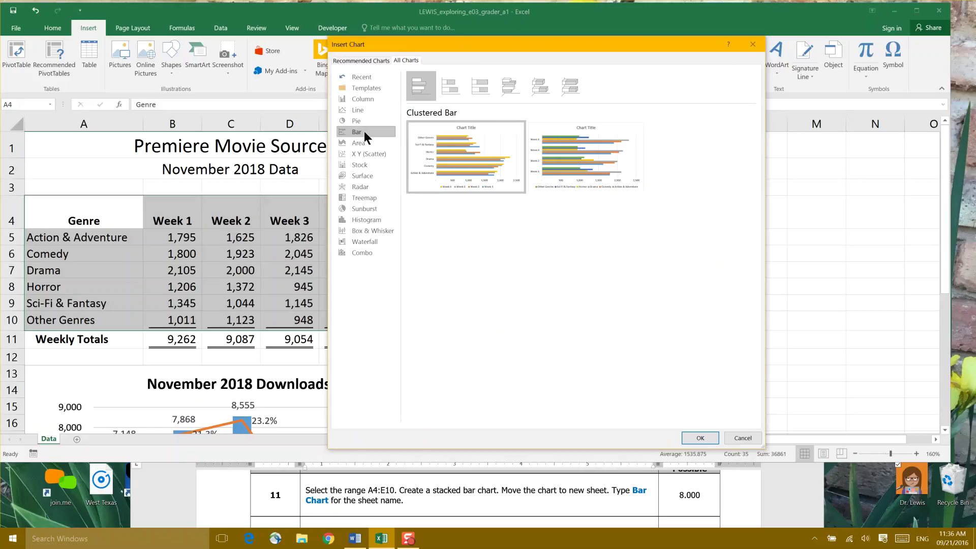
mouse_move(474, 130)
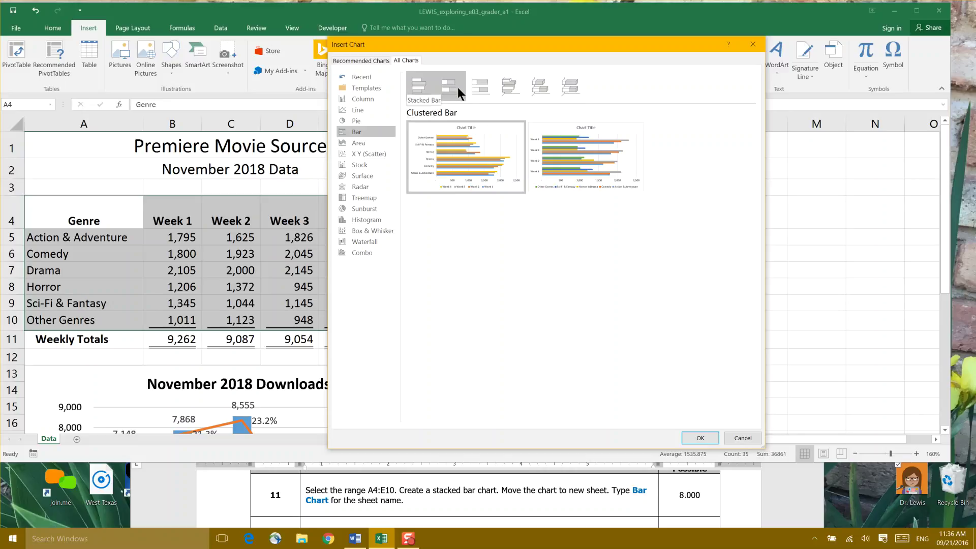
click(456, 87)
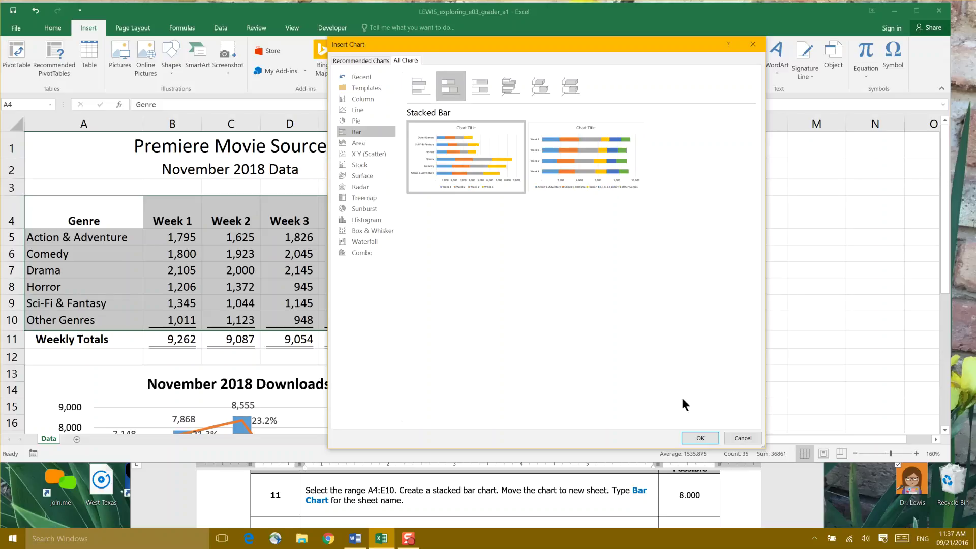
click(702, 438)
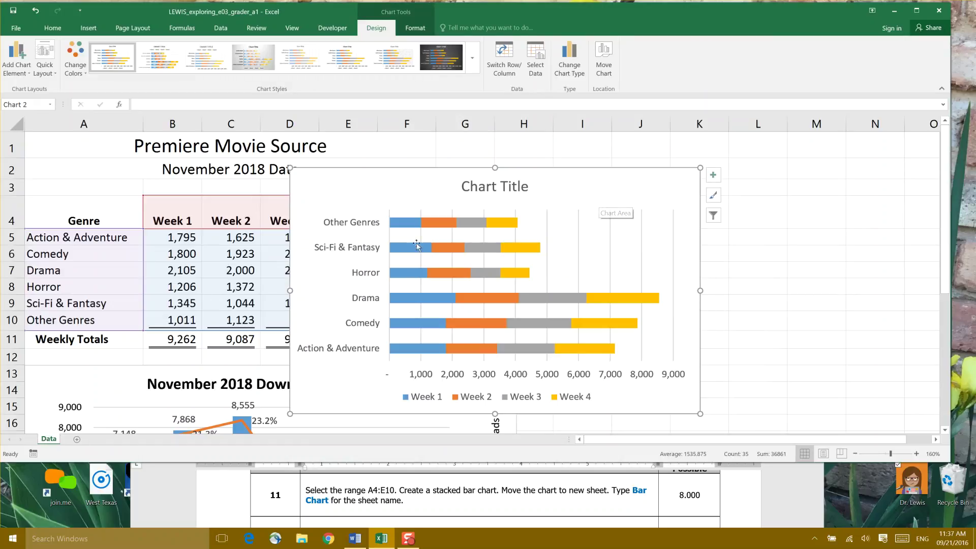
Undo an accidental chart nudge and bring up the chart area's shortcut menu
drag(564, 197, 562, 195)
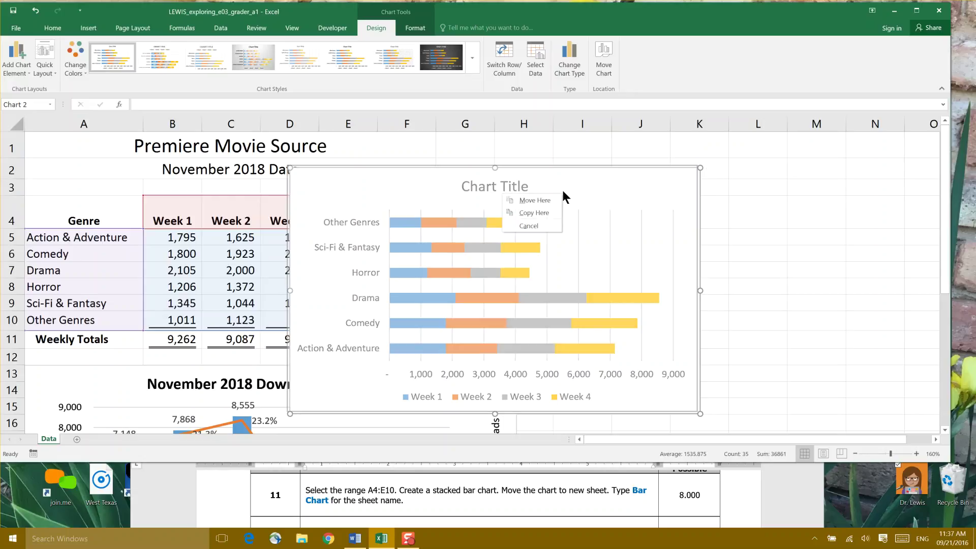
click(577, 192)
right_click(574, 190)
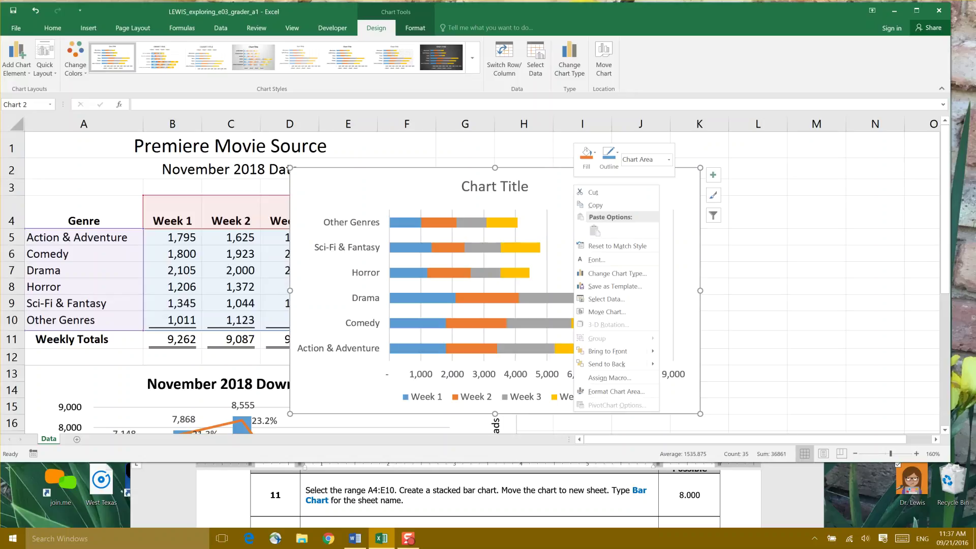
key(Escape)
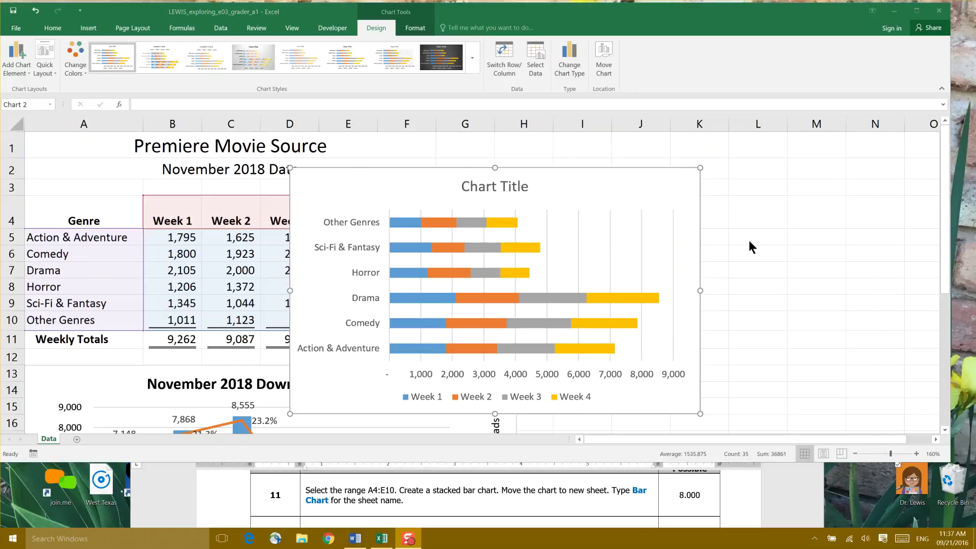
right_click(618, 191)
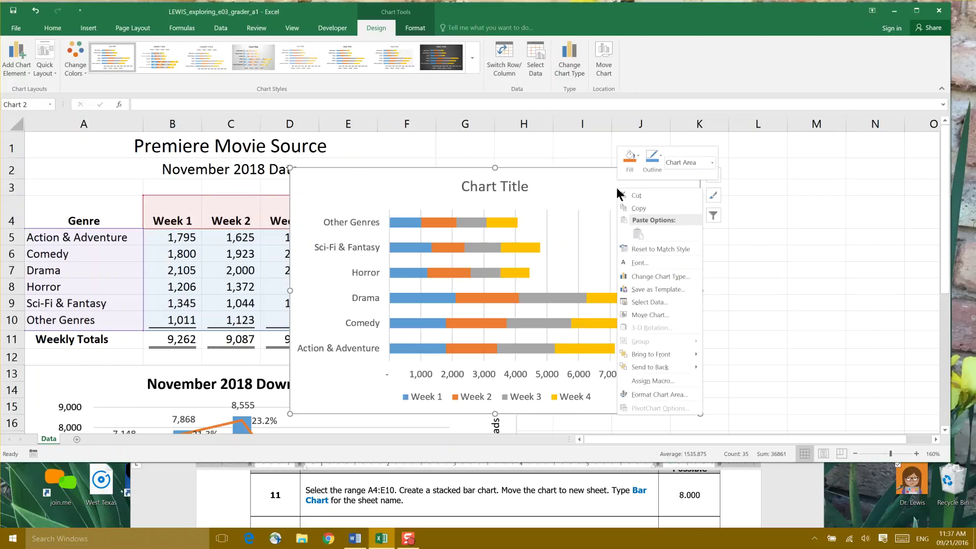
Move the chart to a new chart sheet named 'Bar Chart'
click(643, 319)
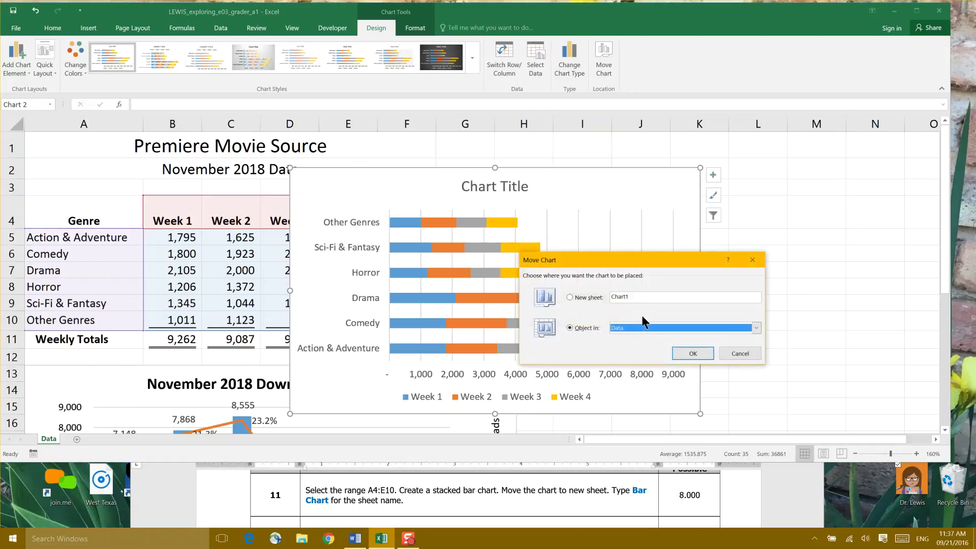
drag(661, 264, 514, 274)
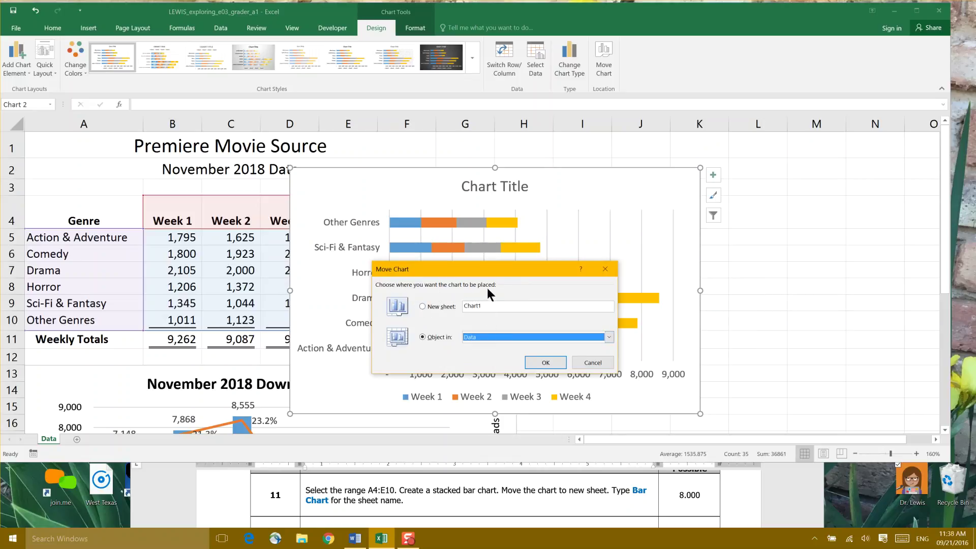
click(425, 307)
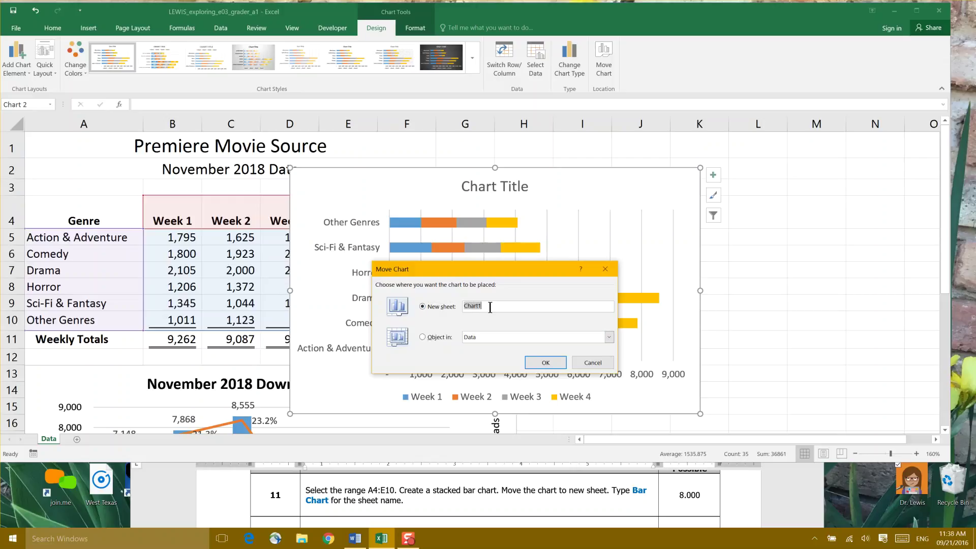
text(Bar)
click(545, 363)
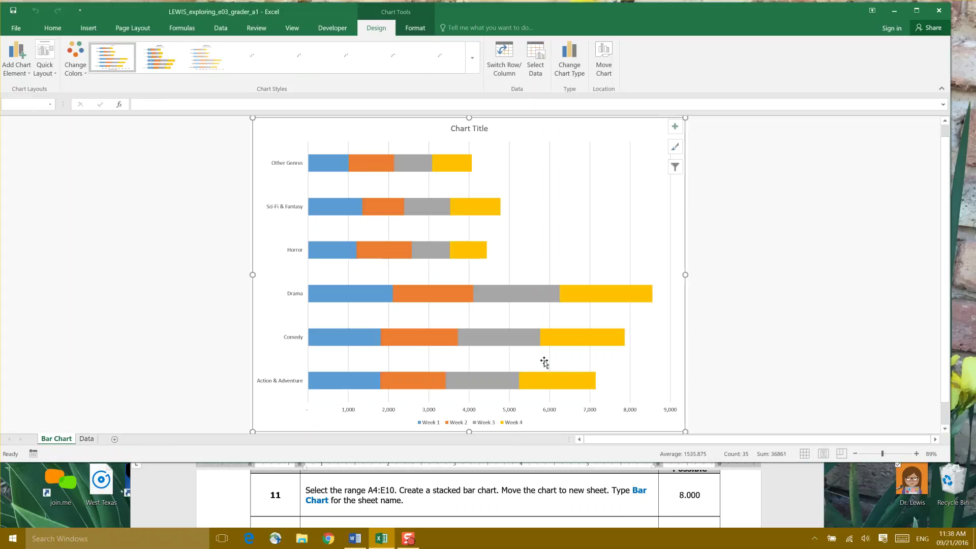
click(90, 439)
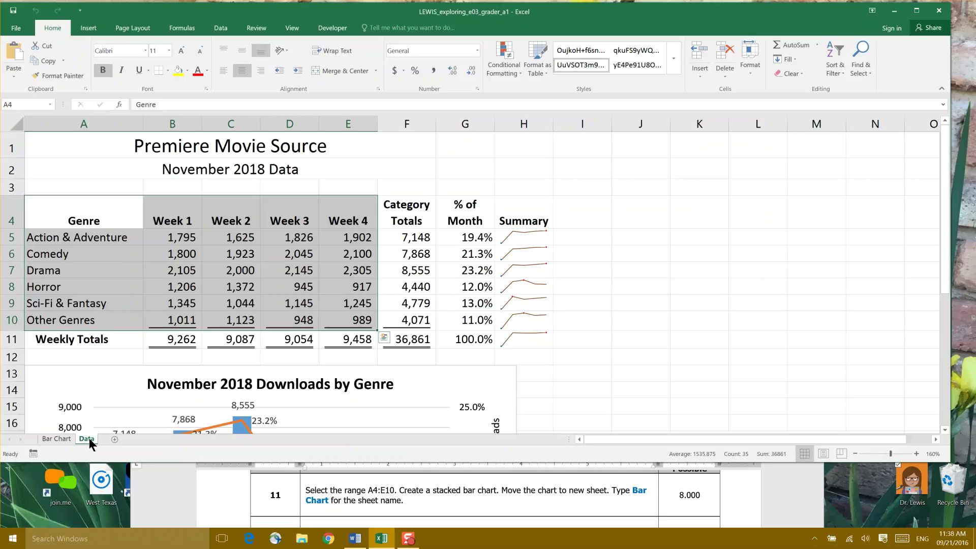
click(57, 439)
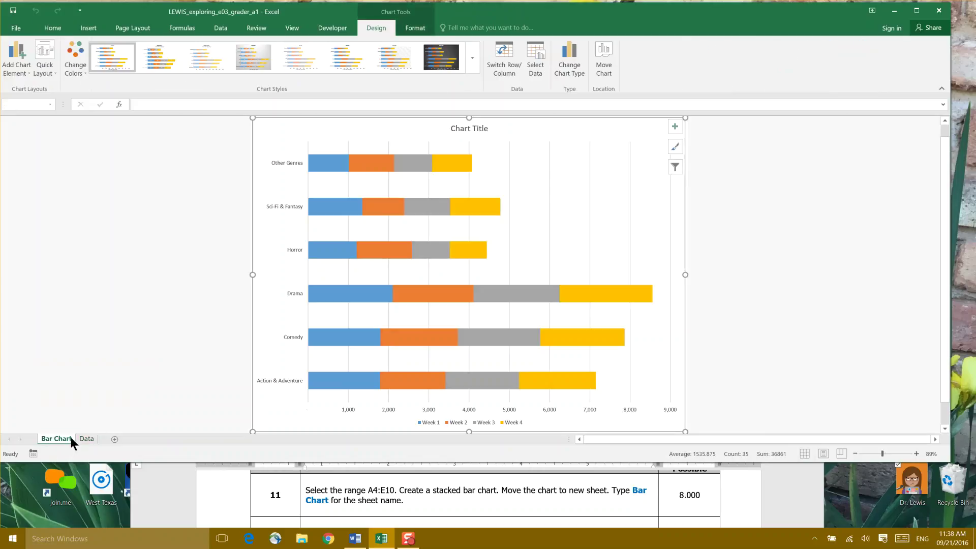
click(52, 437)
Copy 'November 2018 Weekly Downloads by Genre' from task 12 of the Word instructions
scroll(477, 495, down, 3)
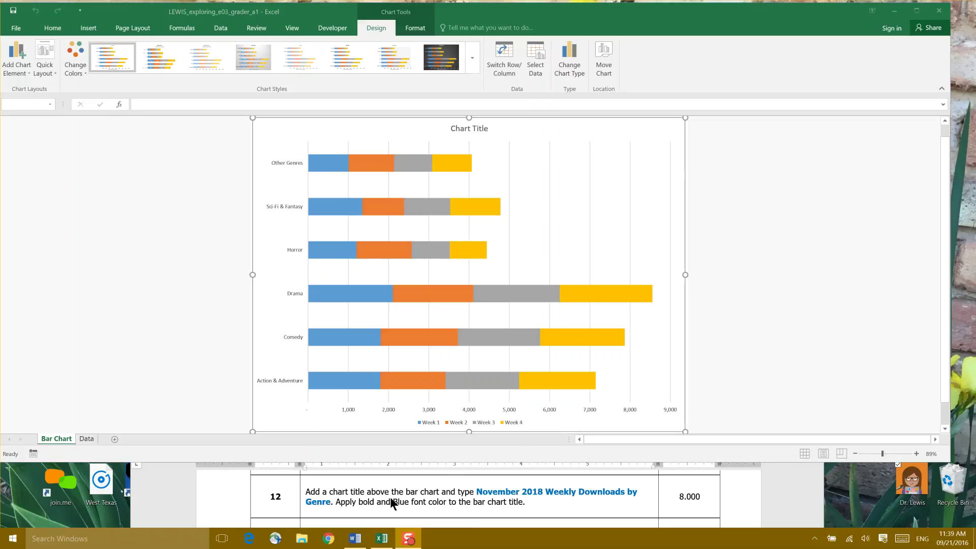
click(477, 490)
drag(477, 490, 373, 487)
scroll(373, 487, up, 2)
scroll(373, 487, down, 1)
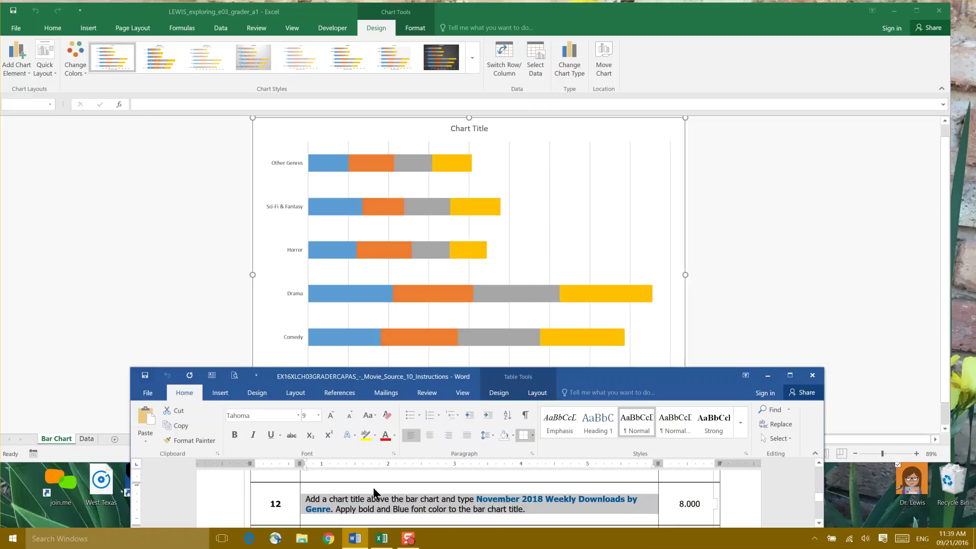
click(480, 502)
drag(476, 499, 334, 516)
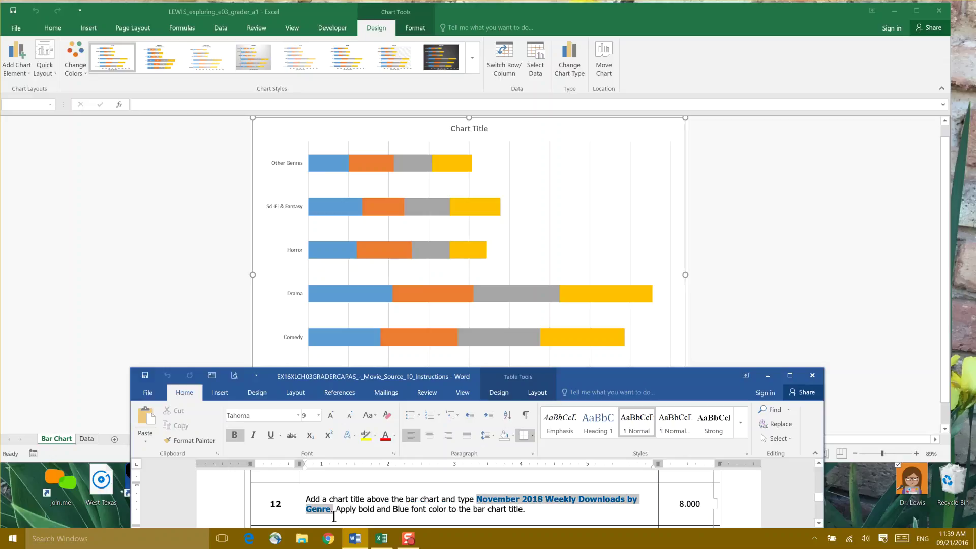
drag(333, 517, 330, 512)
key(ctrl+c)
Replace the 'Chart Title' placeholder with the pasted title, then select the title text
click(466, 130)
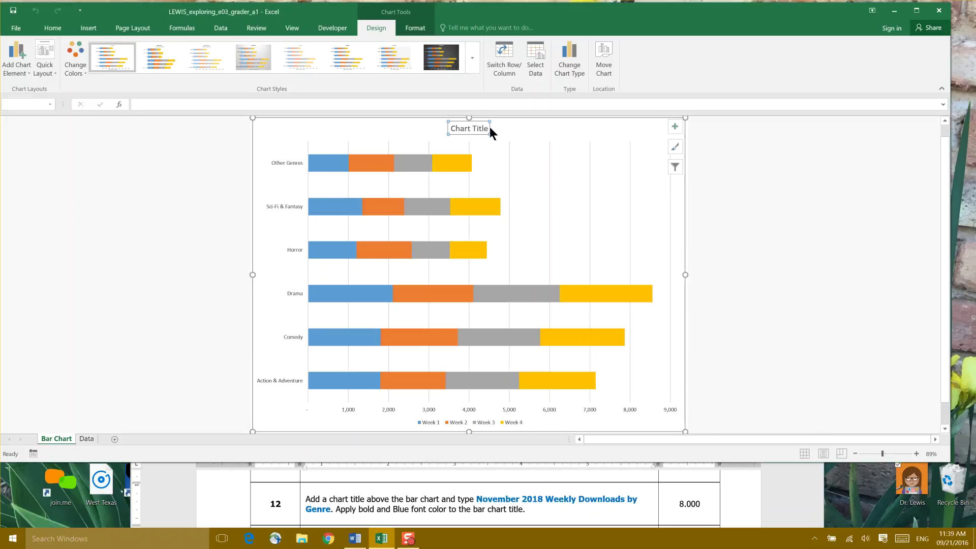
triple_click(462, 131)
key(ctrl+v)
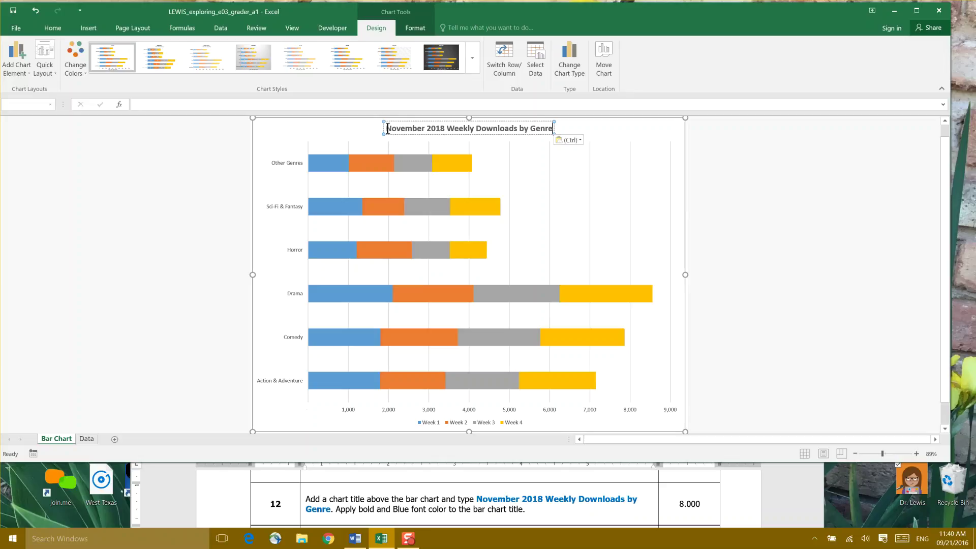
drag(386, 128, 405, 128)
drag(488, 128, 555, 128)
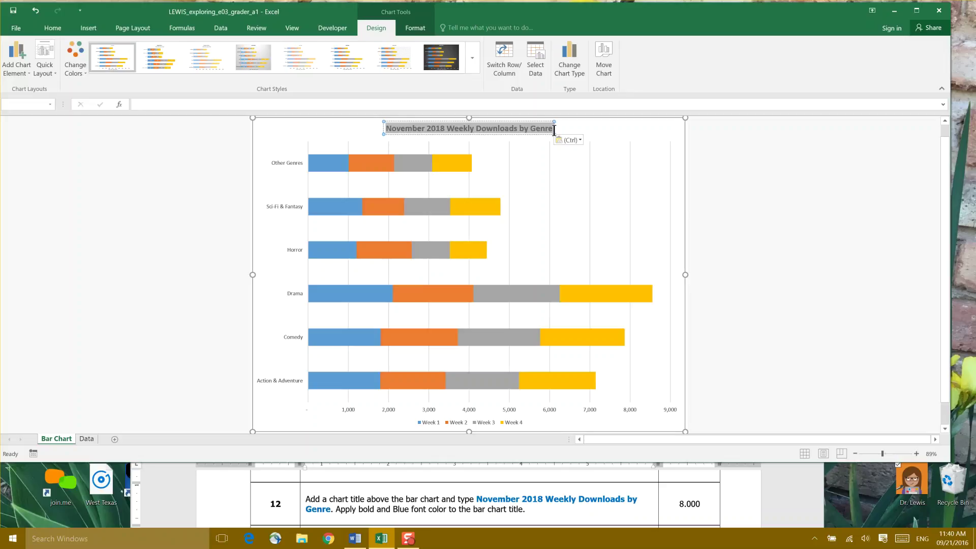
Apply Bold and Blue font colour to the chart title, then save the workbook
click(51, 29)
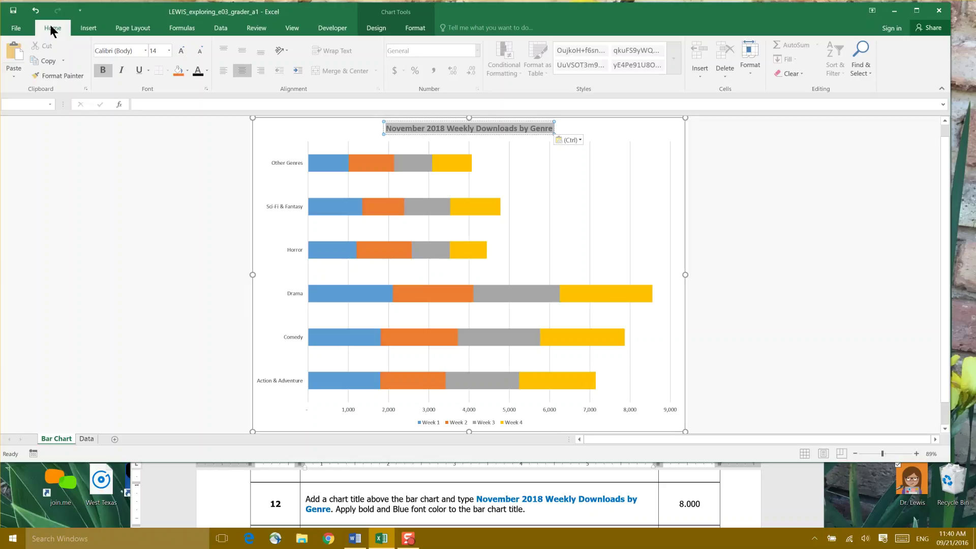
click(102, 71)
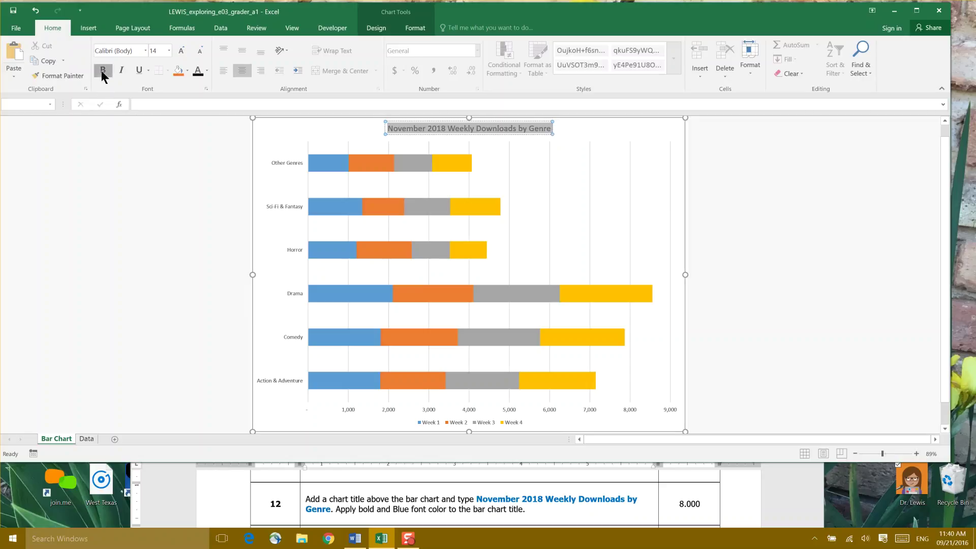
click(102, 71)
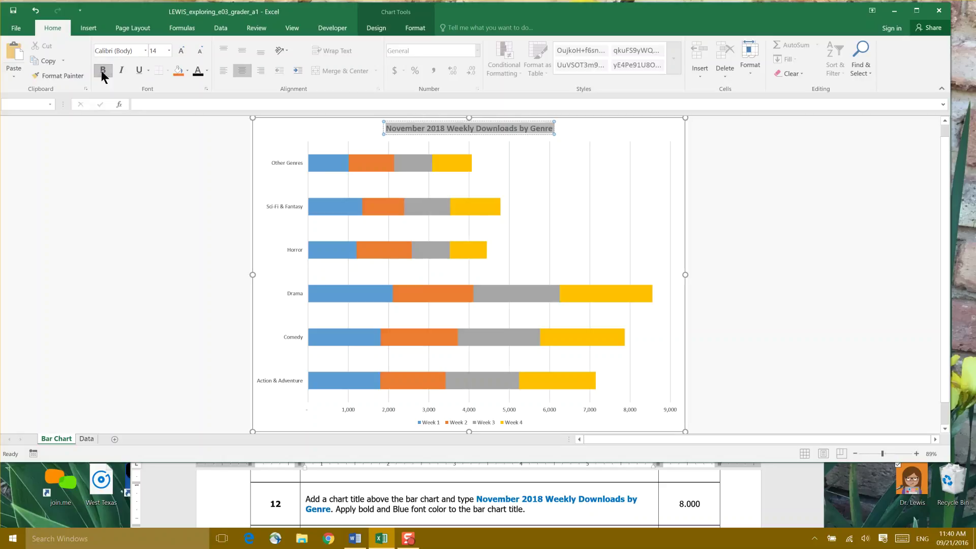
click(207, 71)
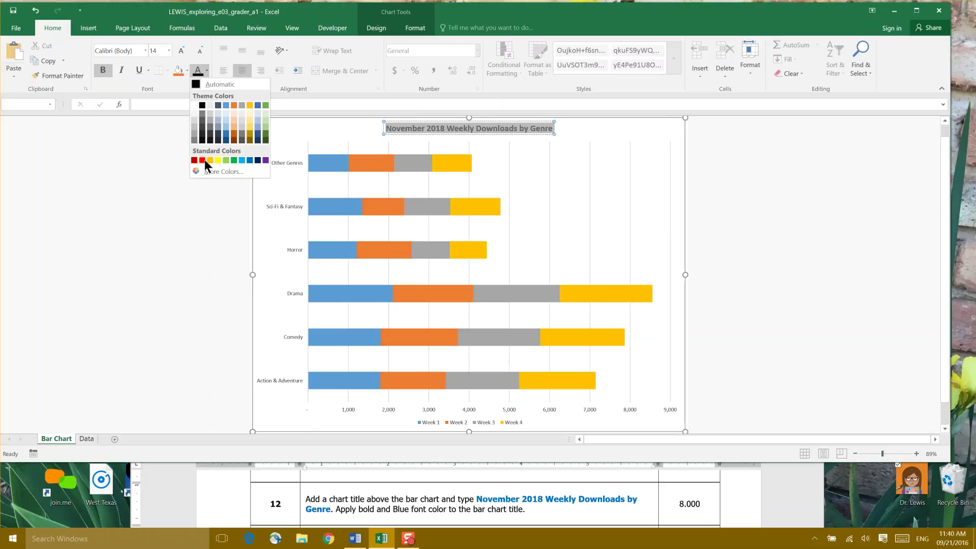
click(251, 160)
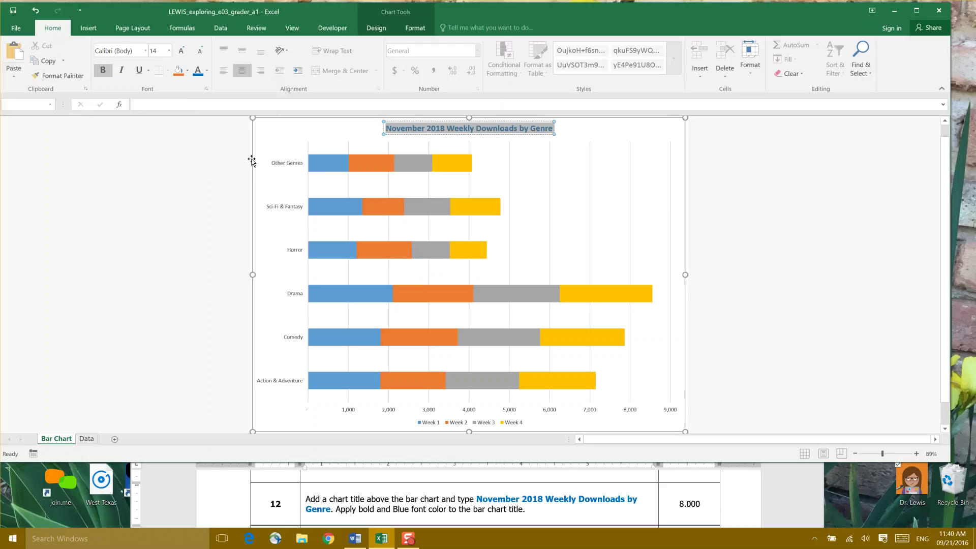
click(13, 11)
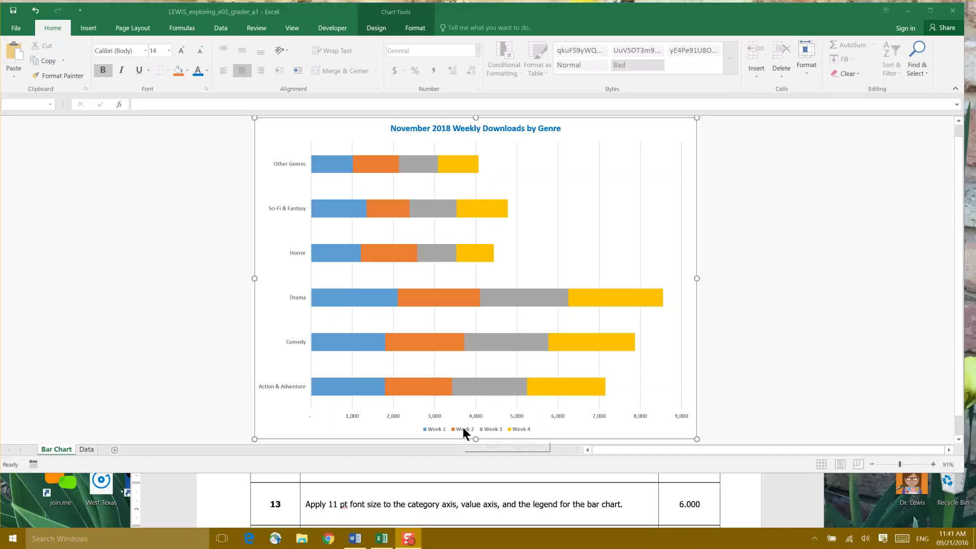
Select the whole chart legend and set its font size to 11 pt
key(Up)
key(ctrl+1)
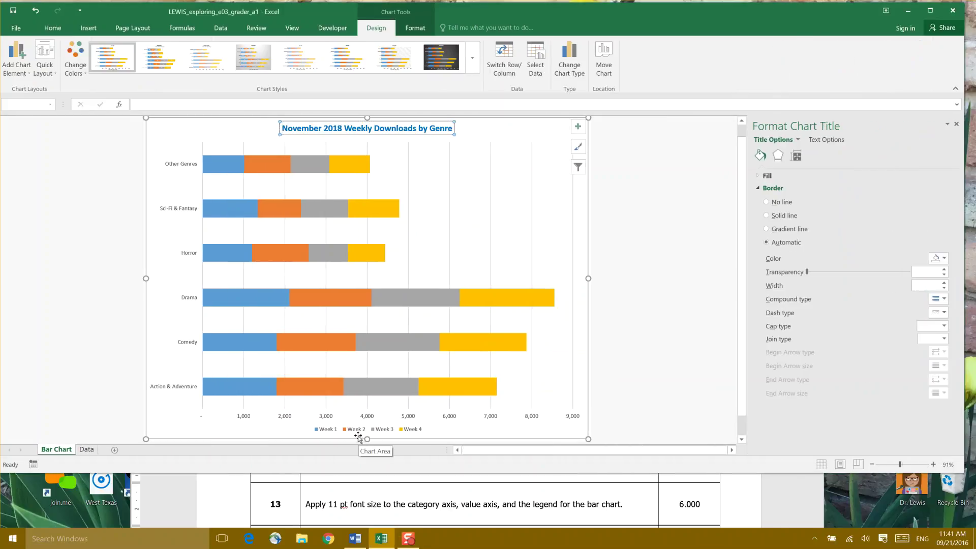
click(354, 428)
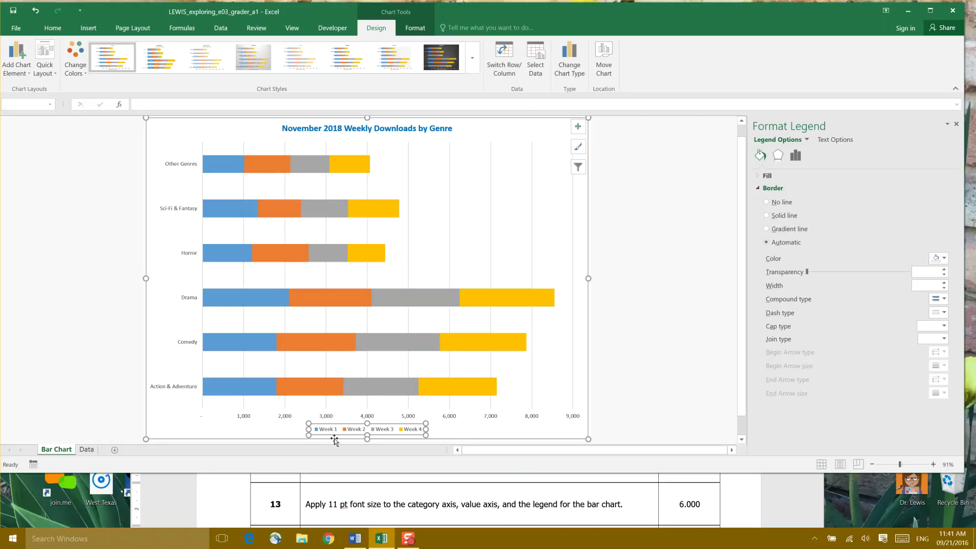
click(317, 430)
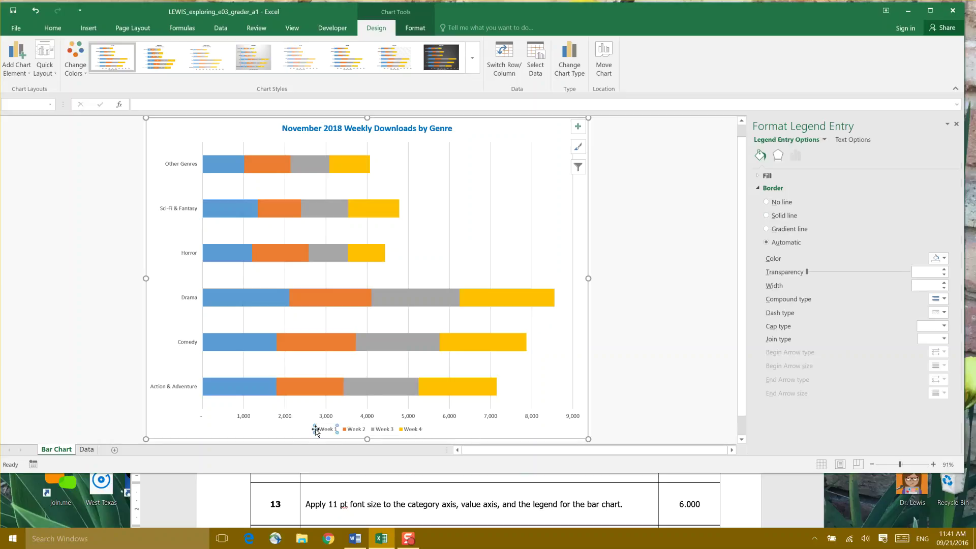
click(500, 433)
click(392, 432)
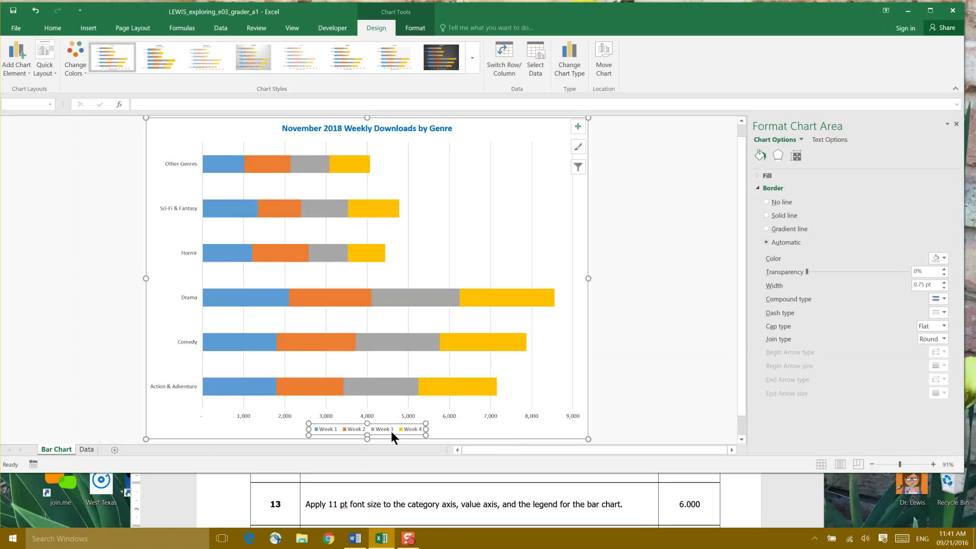
click(53, 28)
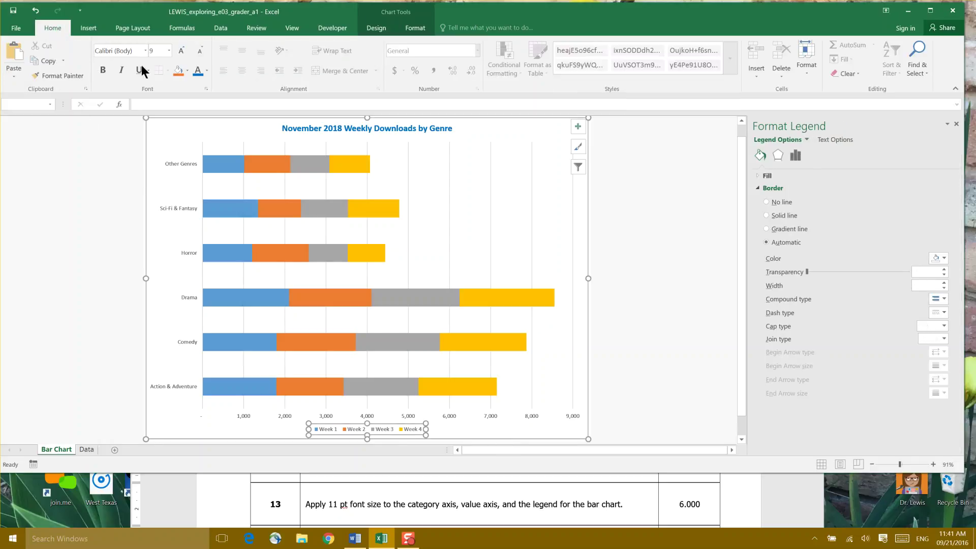
click(169, 51)
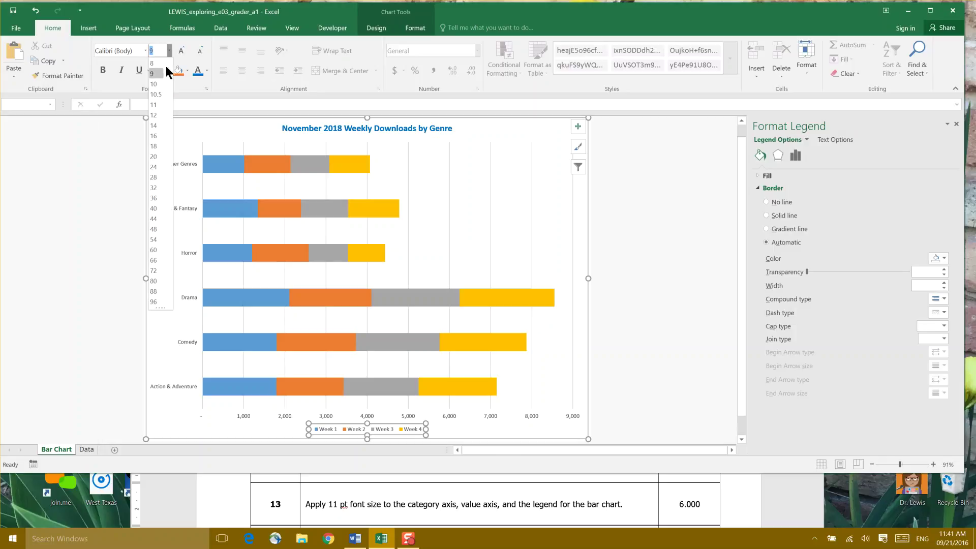
click(157, 105)
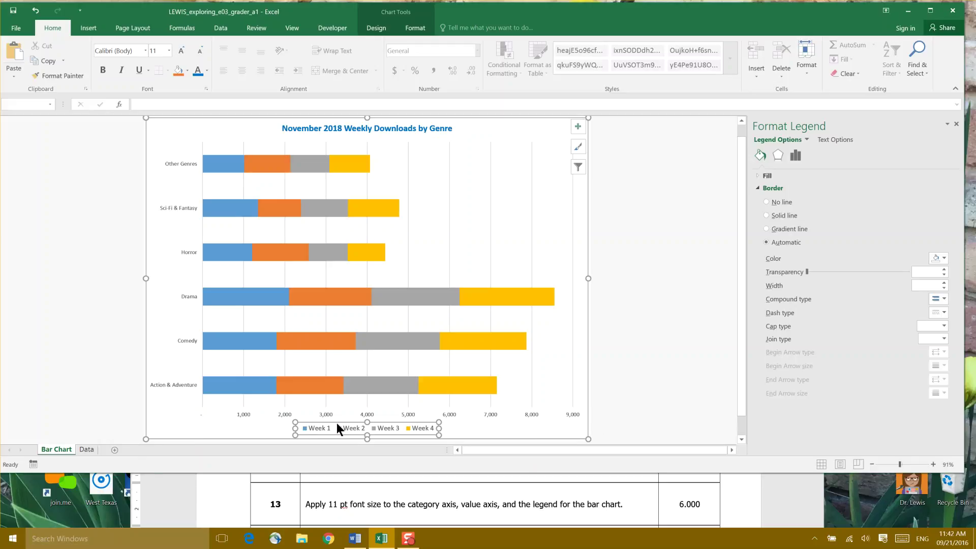
Set the horizontal value axis labels to font size 11 pt
click(518, 419)
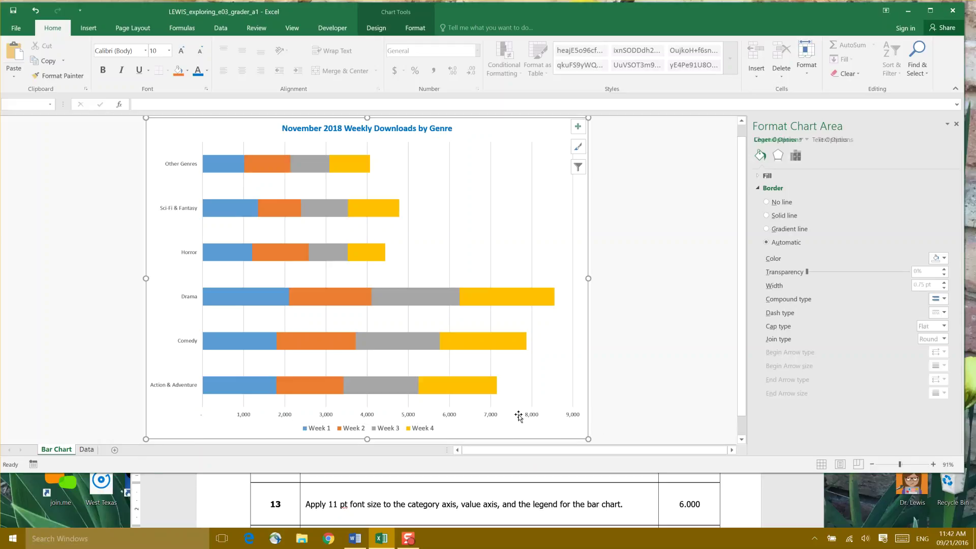
click(490, 413)
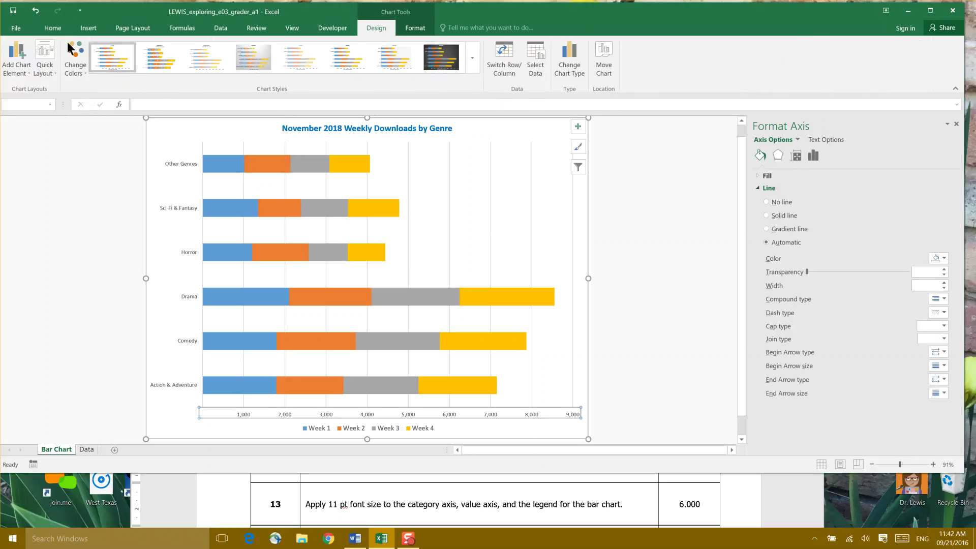
click(56, 28)
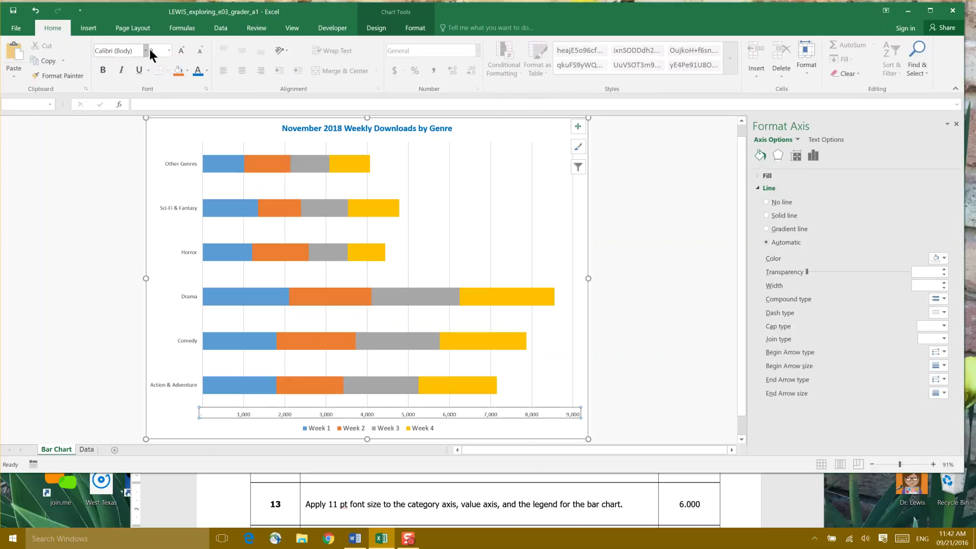
click(170, 51)
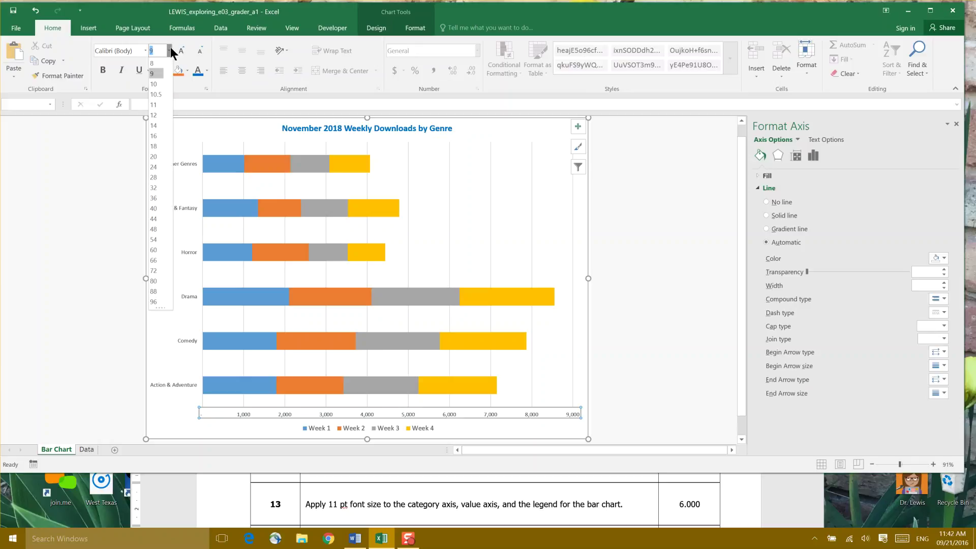
click(157, 105)
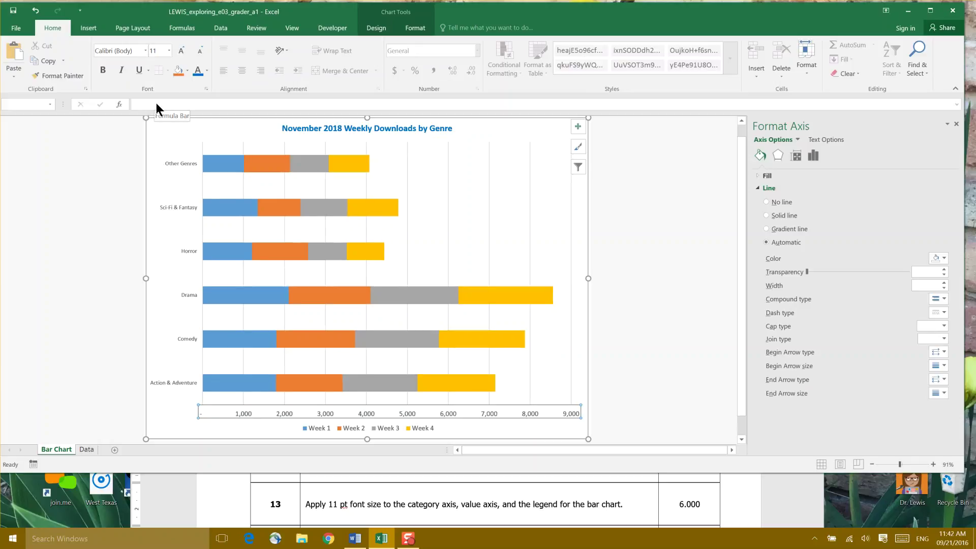
Set the genre labels on the vertical category axis to 11 pt font size
click(186, 206)
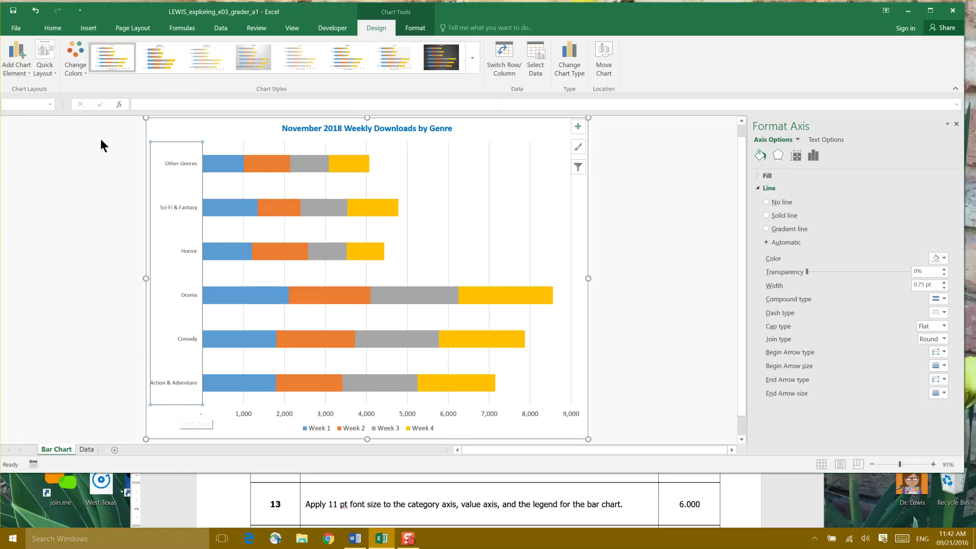
click(53, 29)
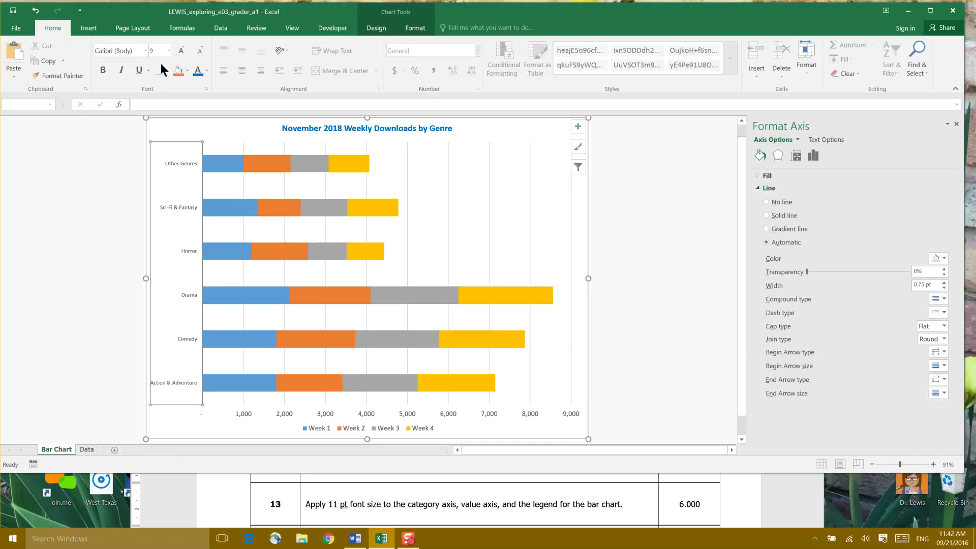
click(173, 52)
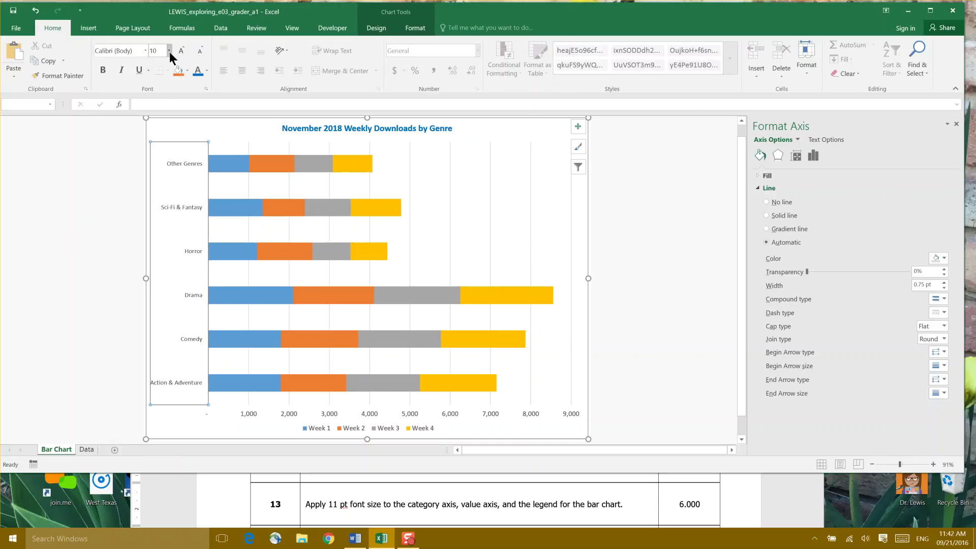
click(168, 51)
click(157, 106)
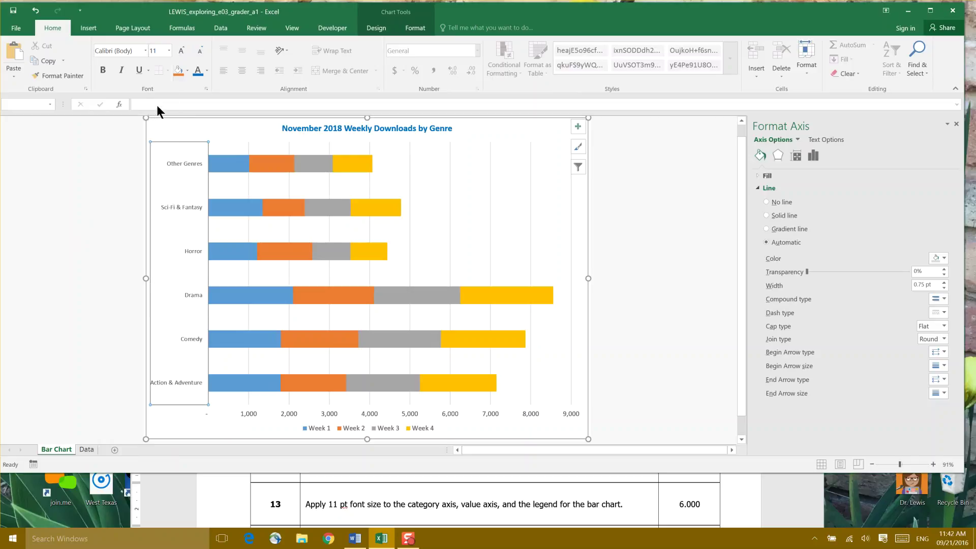